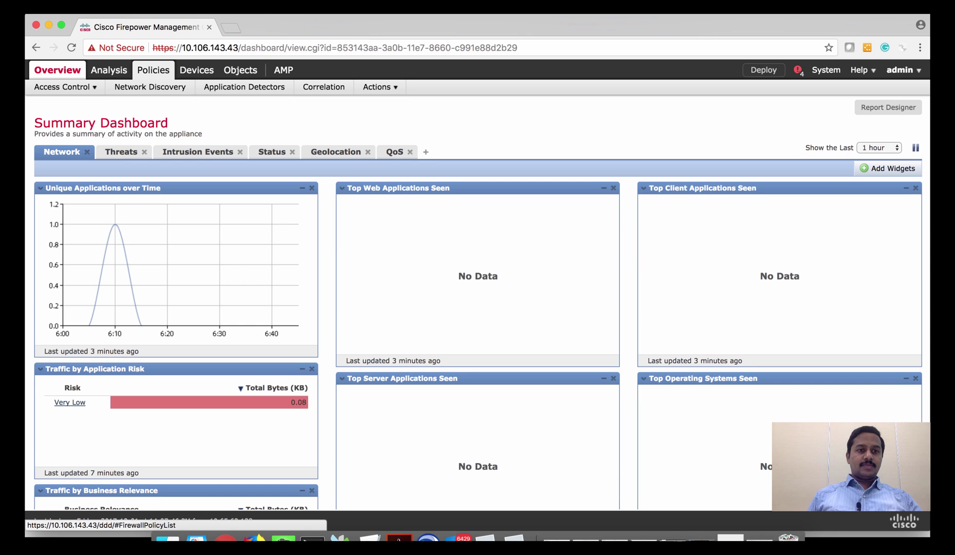
- Open the AC-Policy access control policy for editing
mouse_move(64, 86)
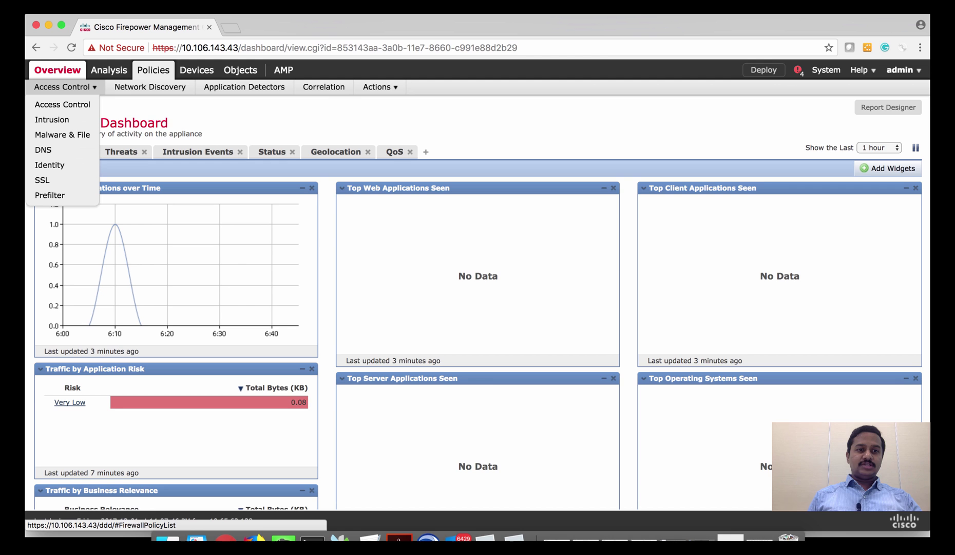
left_click(62, 105)
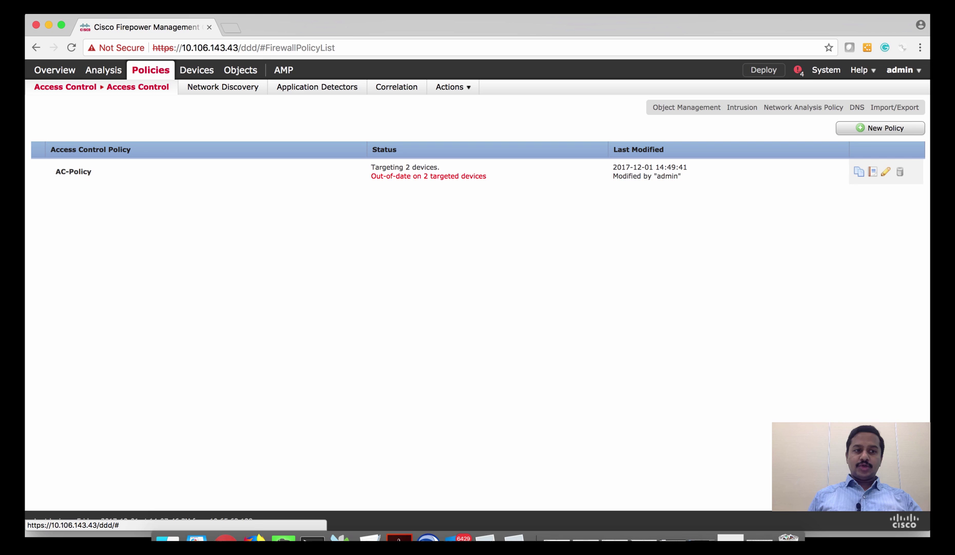
left_click(885, 171)
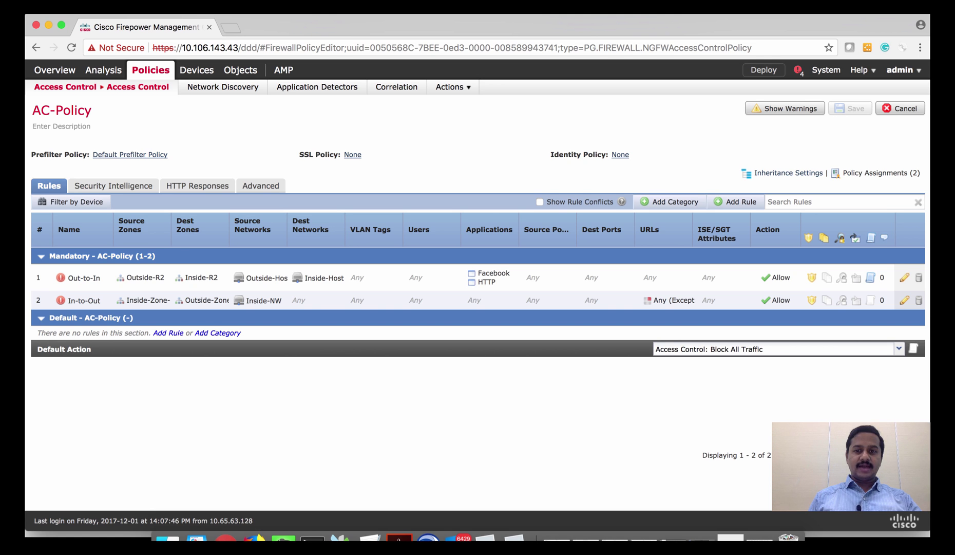
- Switch to the Access Control Policy presentation slide to review it, and return to the policy editor in the browser
key("super+Tab")
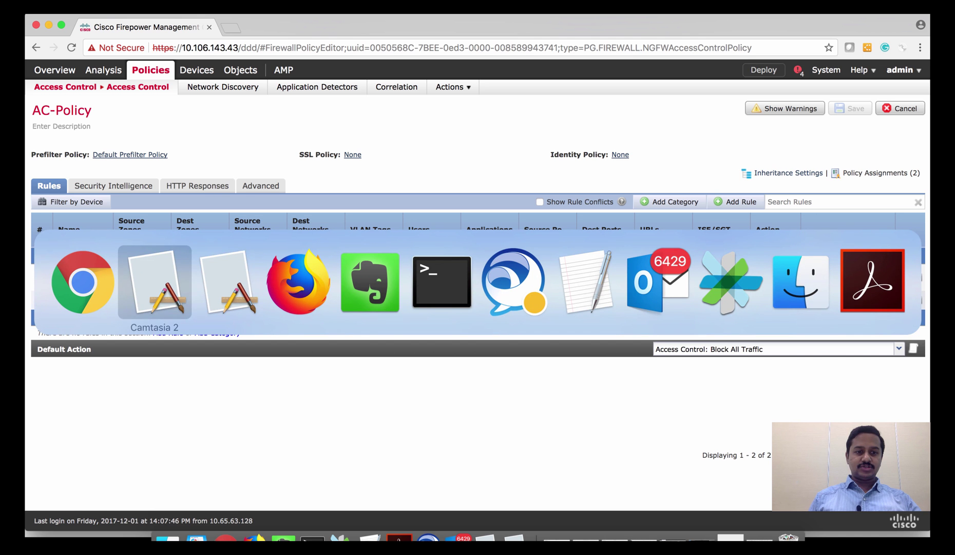
key("super+Tab")
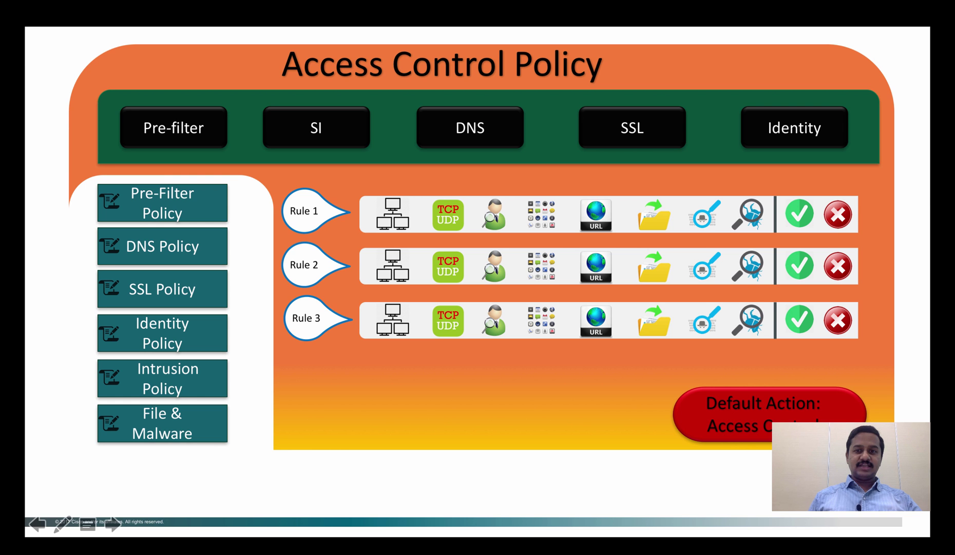
key("super+Tab")
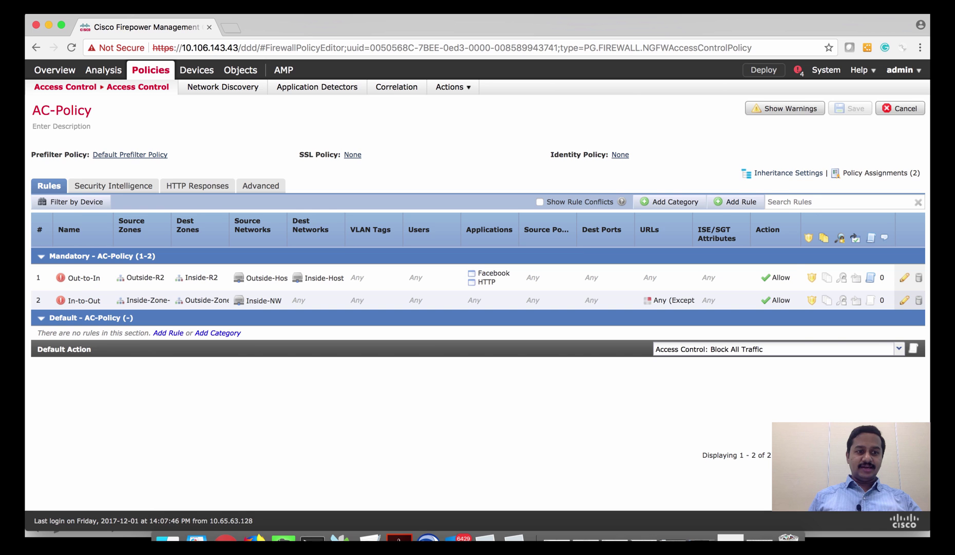
- Review the DNS policy choices in the Security Intelligence settings of AC-Policy
left_click(113, 185)
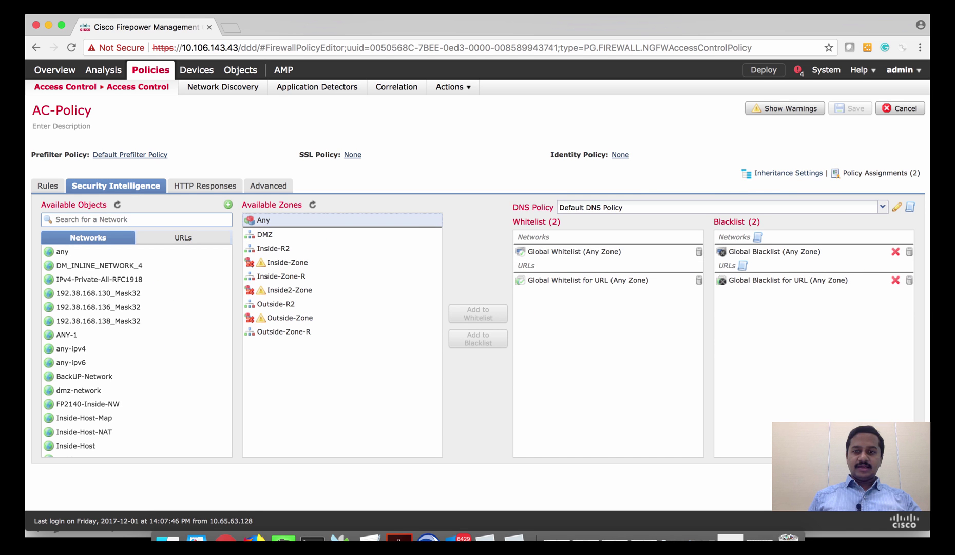
left_click(719, 207)
left_click(580, 245)
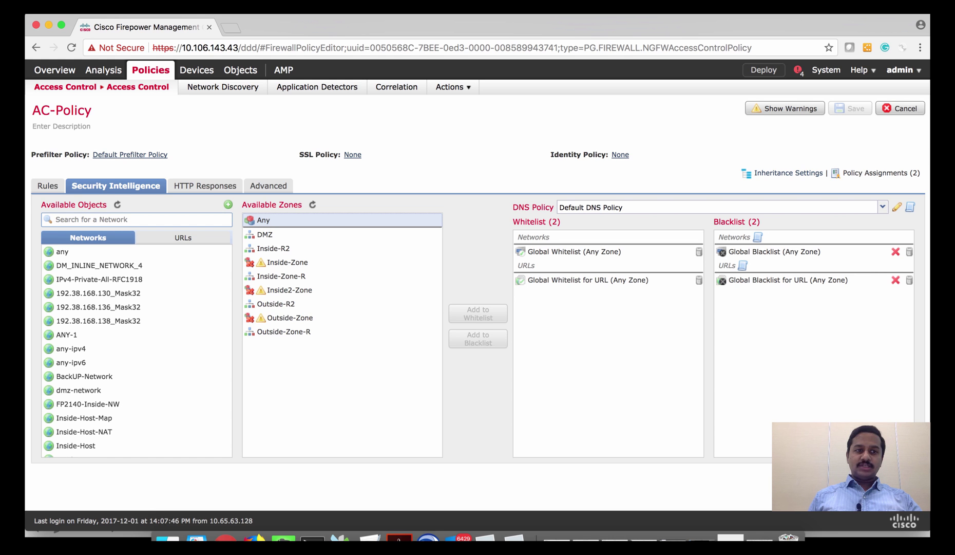
- Open the Test-Prefilter policy from the prefilter policies to review its rules and default action
mouse_move(65, 86)
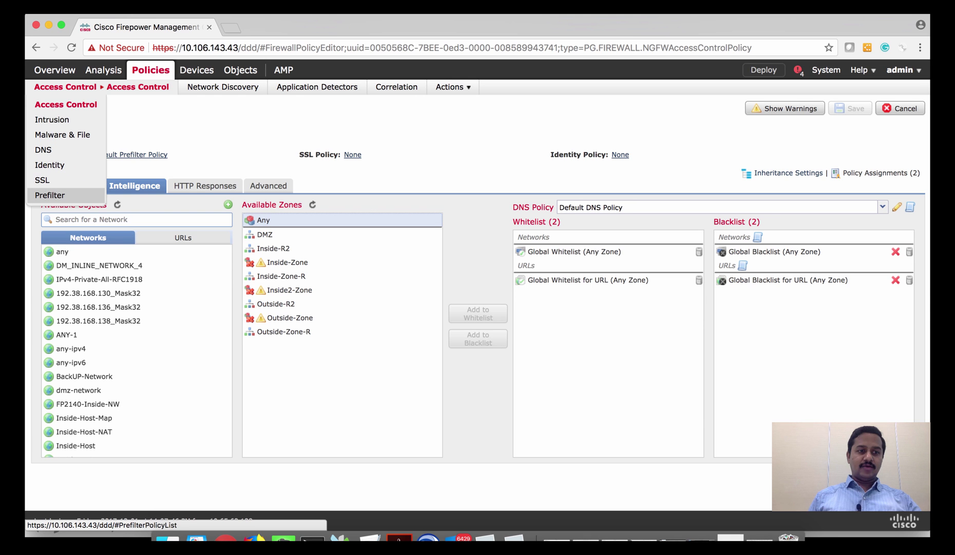
left_click(50, 195)
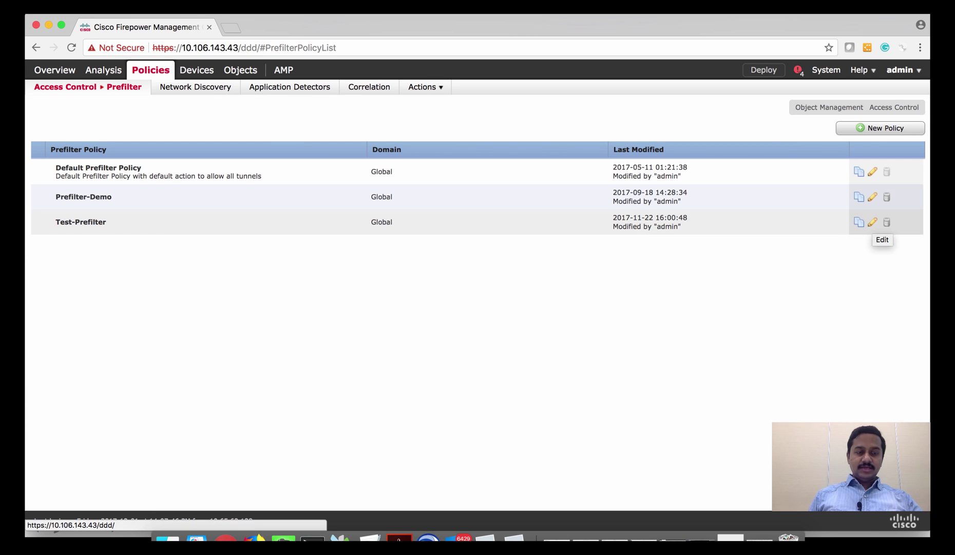
left_click(872, 222)
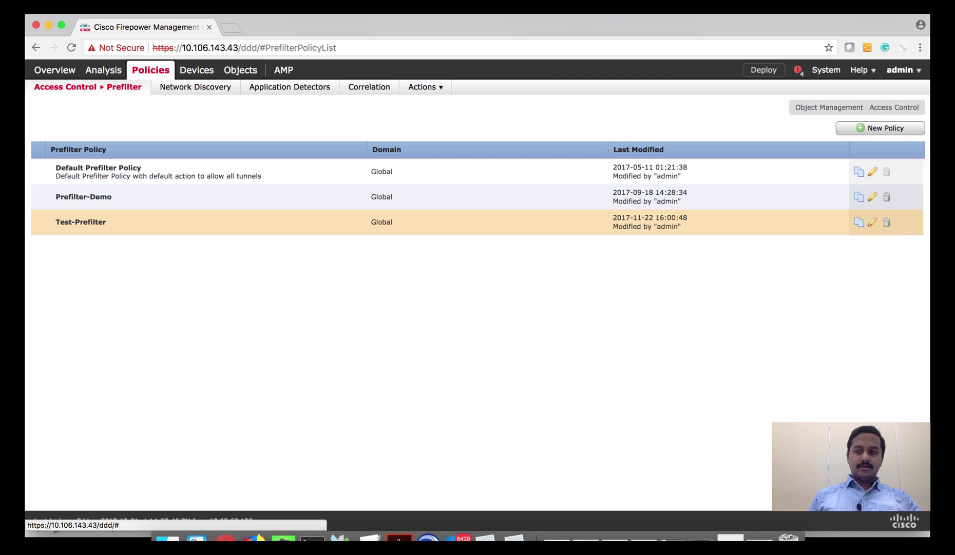
left_click(872, 222)
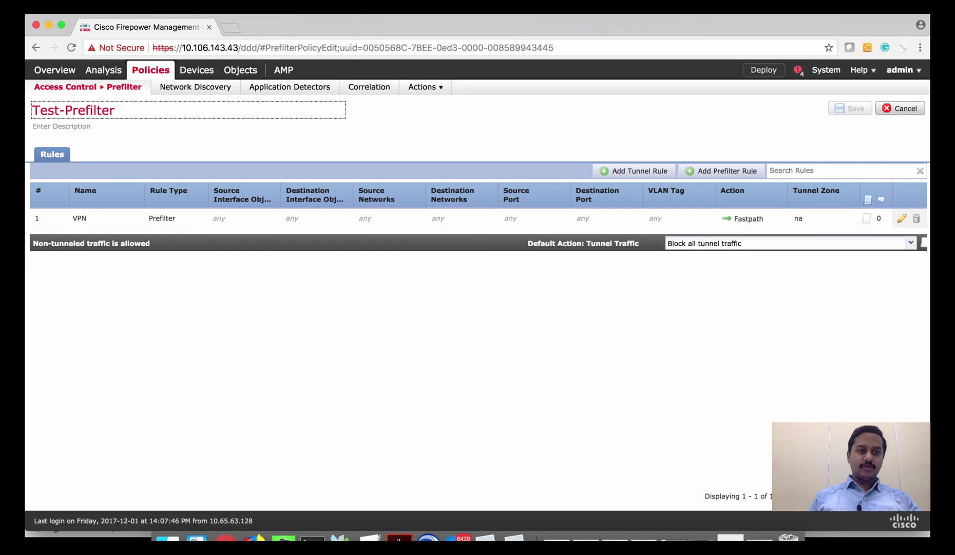
- Reopen AC-Policy for editing and assign Test-Prefilter as its prefilter policy
mouse_move(65, 87)
left_click(66, 104)
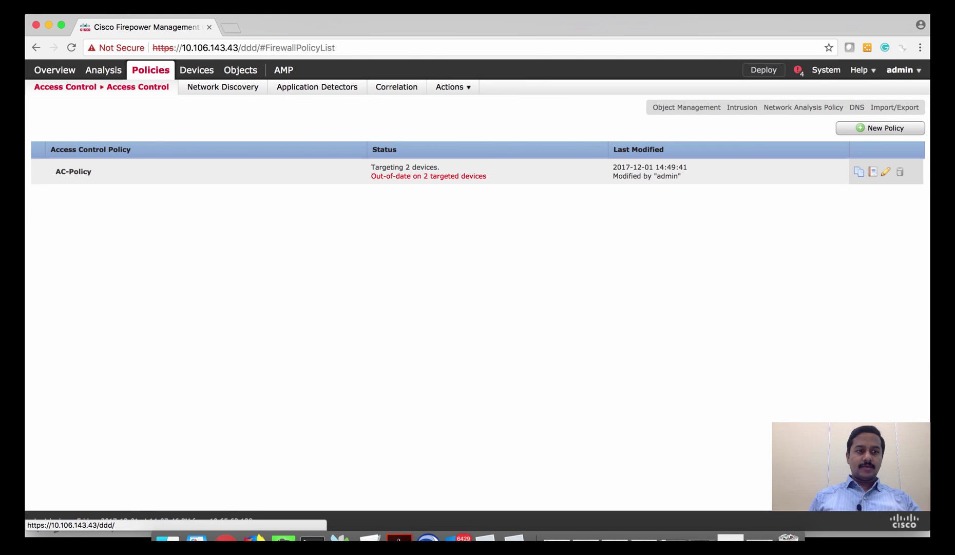
left_click(886, 172)
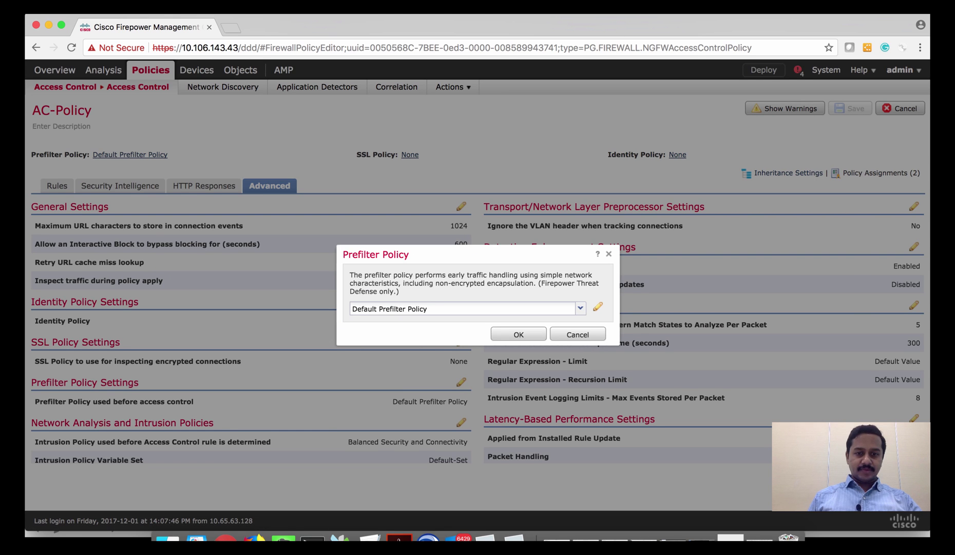
left_click(580, 308)
key("Down")
key("Up")
key("Down")
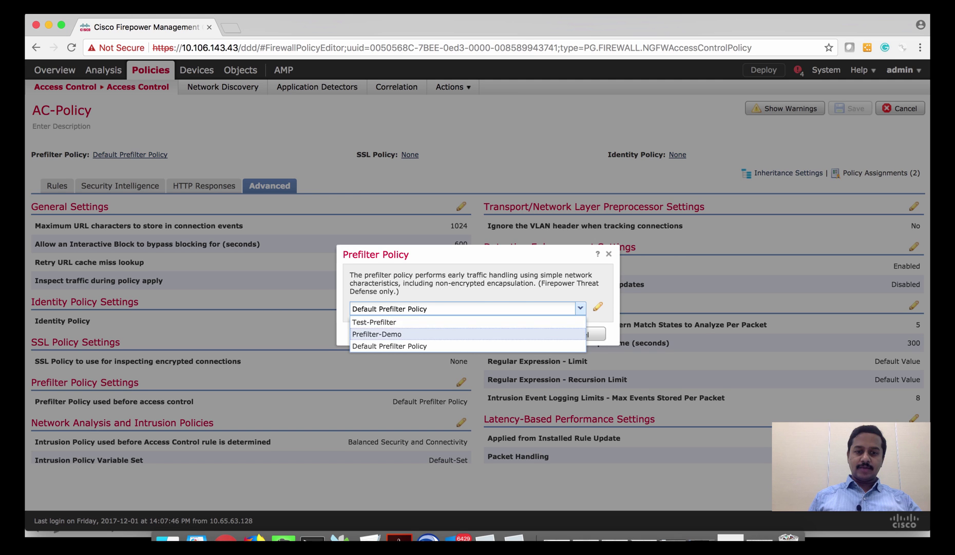
left_click(374, 322)
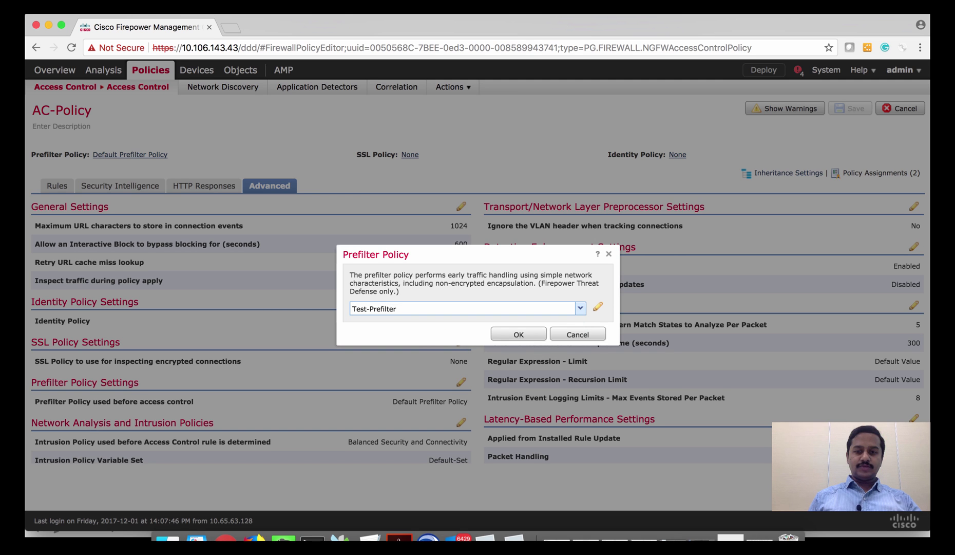
key("Return")
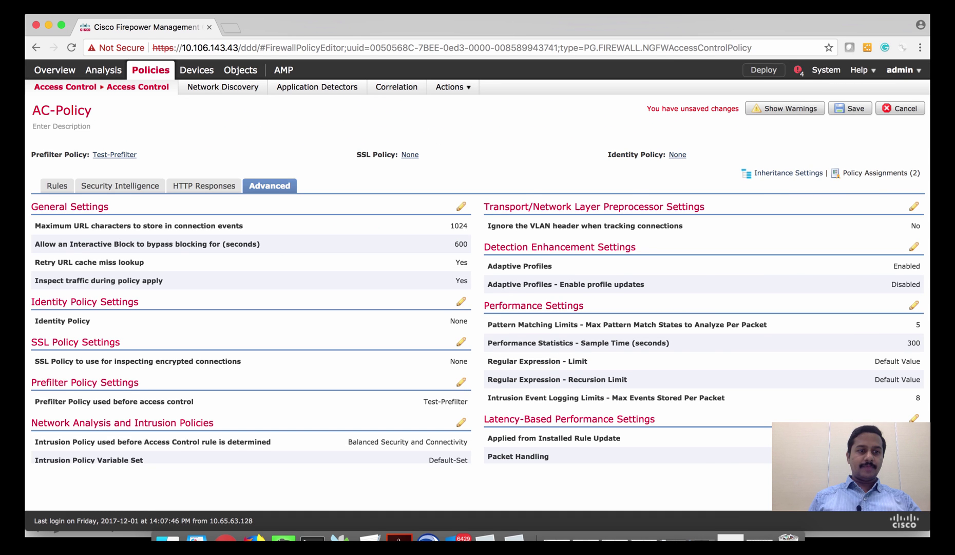
- Set the SSL policy used by AC-Policy for inspecting encrypted connections to test
left_click(56, 185)
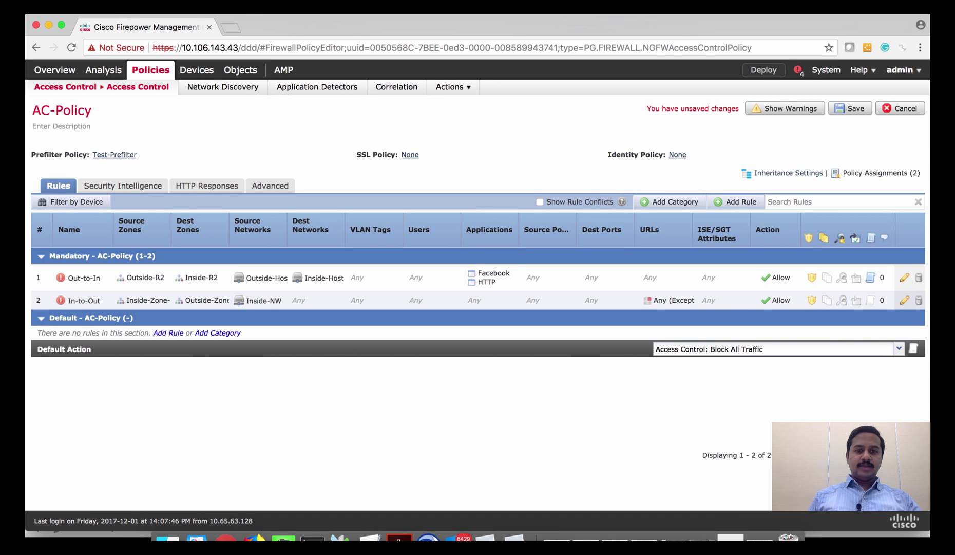
left_click(410, 155)
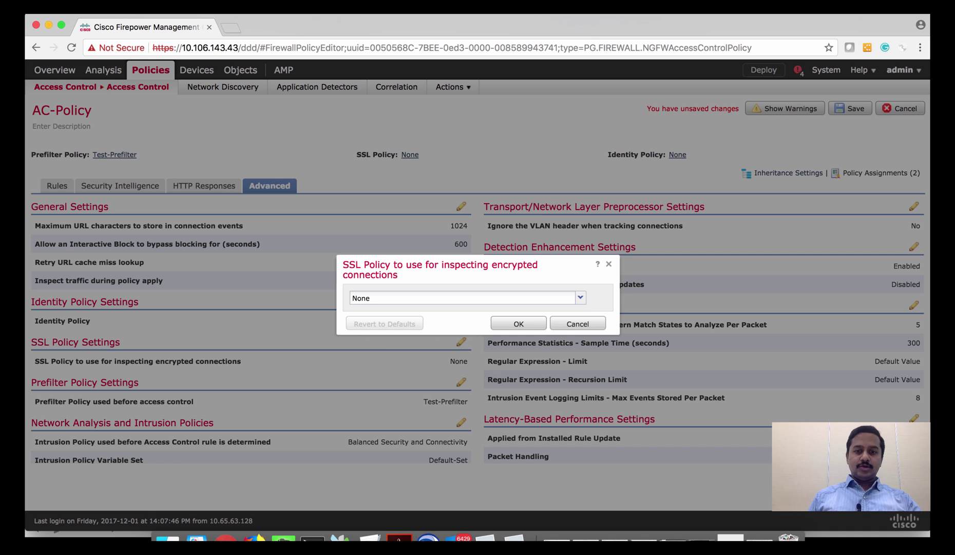
left_click(581, 297)
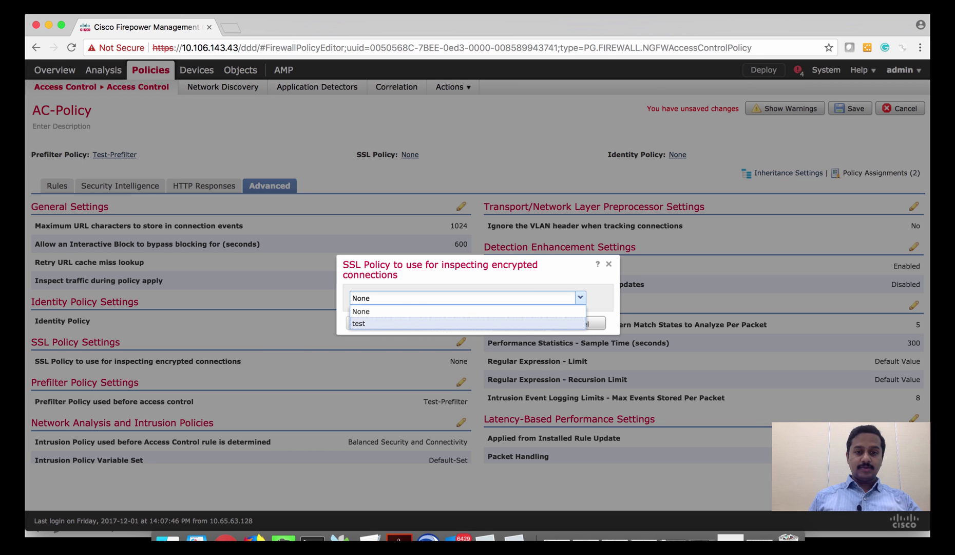
left_click(358, 323)
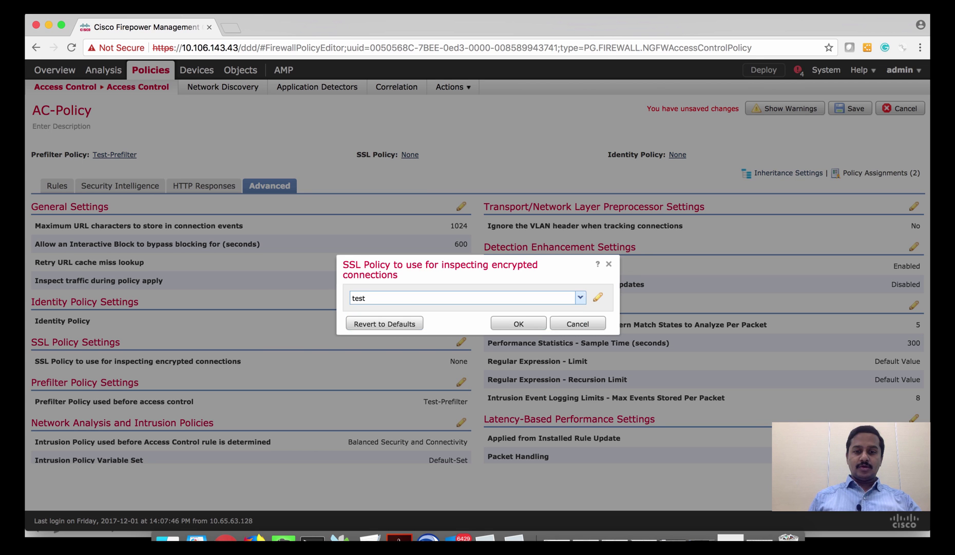
left_click(517, 323)
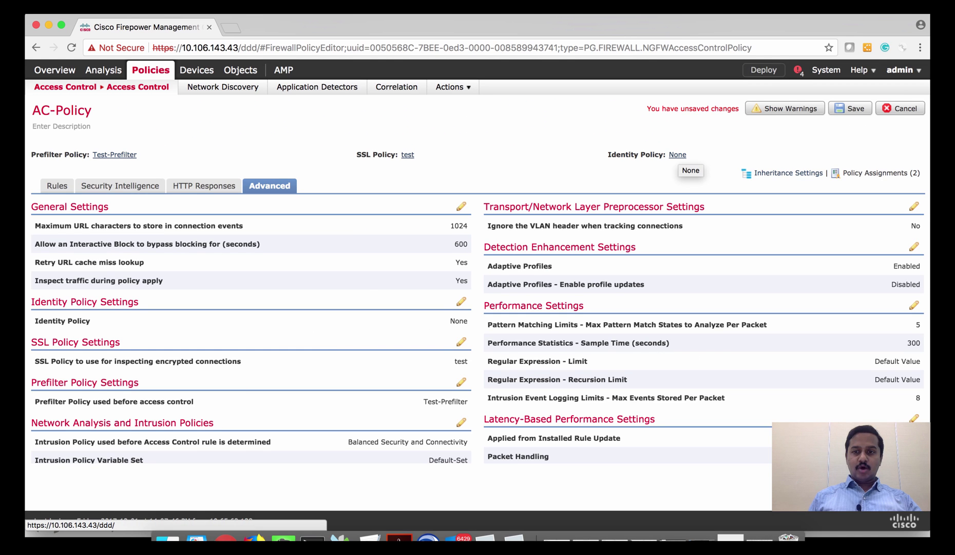
- Check the identity policy choices for AC-Policy and close the dialog without applying one
left_click(677, 154)
left_click(580, 292)
key("Escape")
key("Escape")
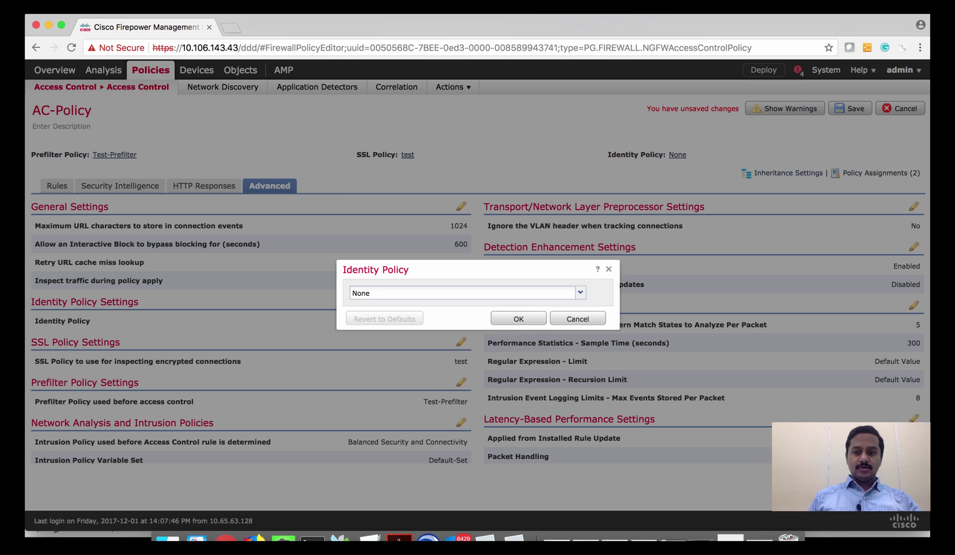
- Set the DNS policy in the Security Intelligence settings of AC-Policy to Test-DNS-Inspe
left_click(120, 185)
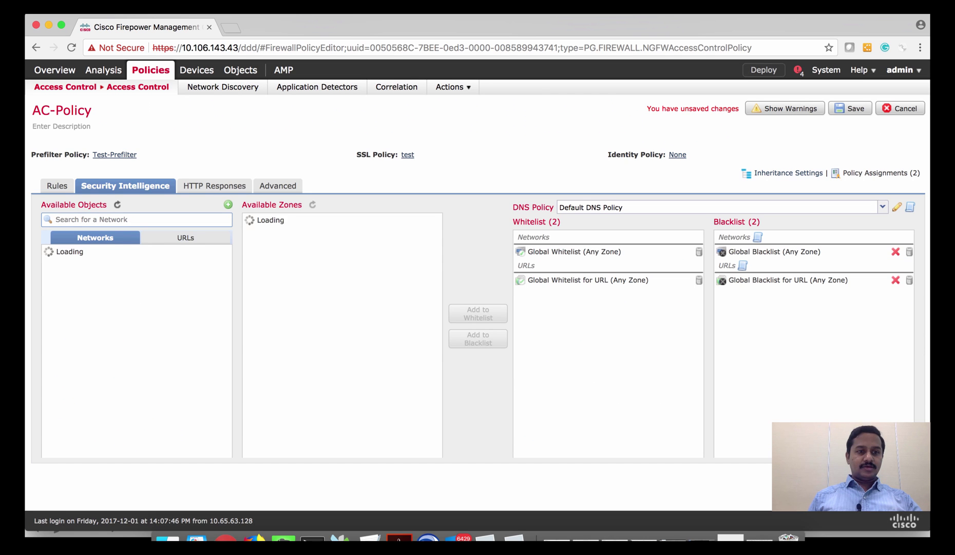
left_click(882, 207)
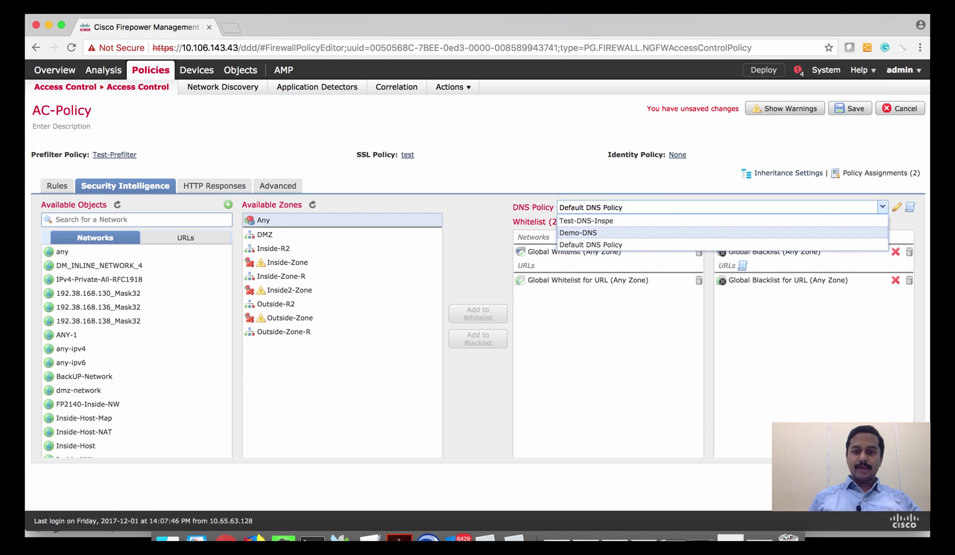
mouse_move(65, 87)
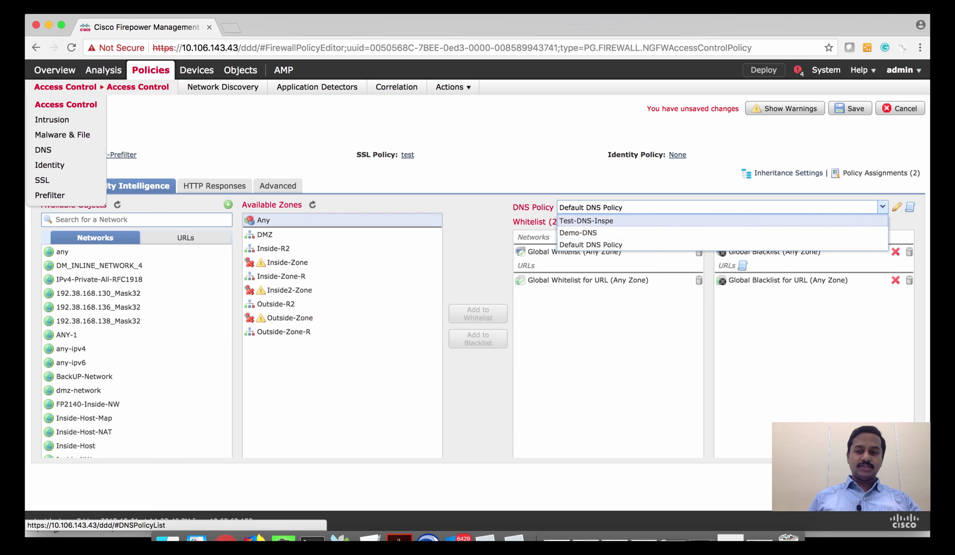
key("Escape")
left_click(882, 207)
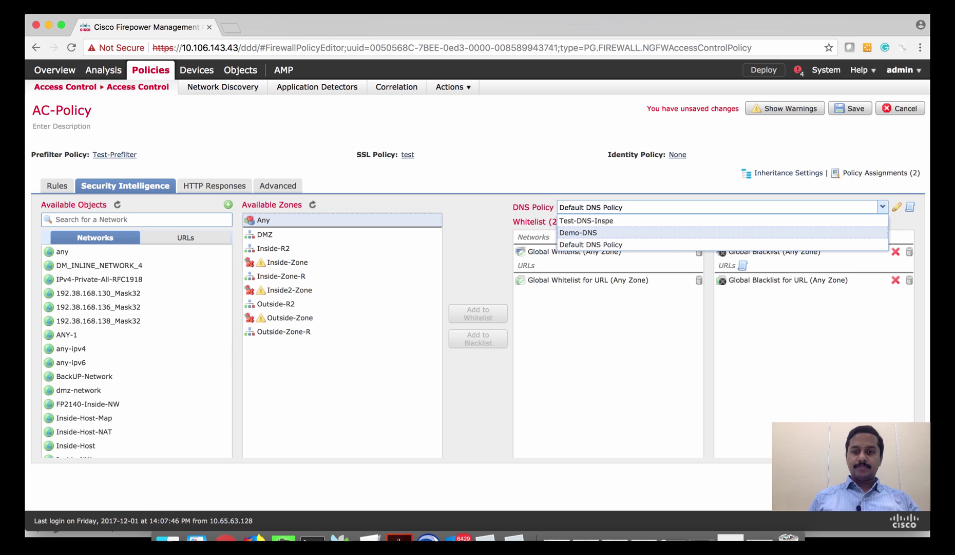
left_click(586, 220)
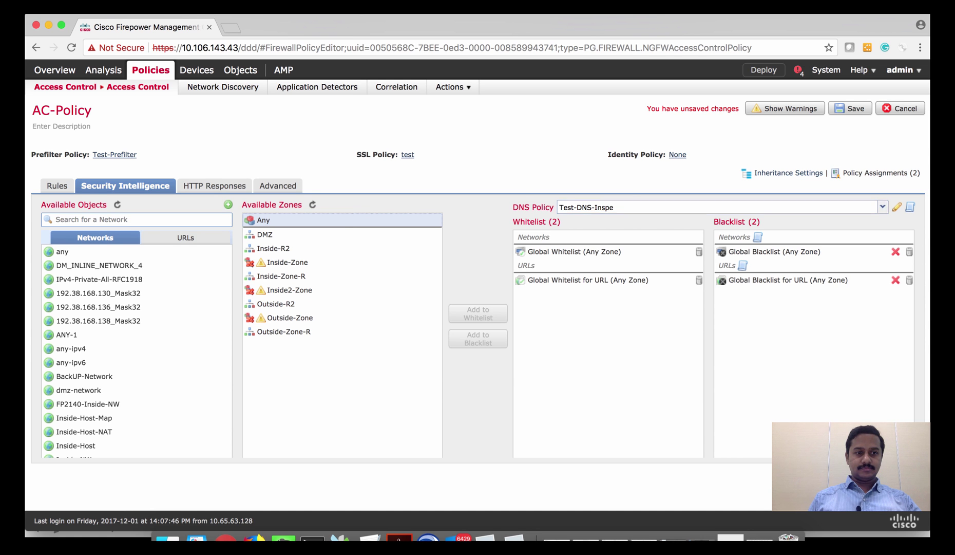
- Start a new access control rule in AC-Policy and review its zone, network, VLAN tag, user and application conditions
left_click(57, 185)
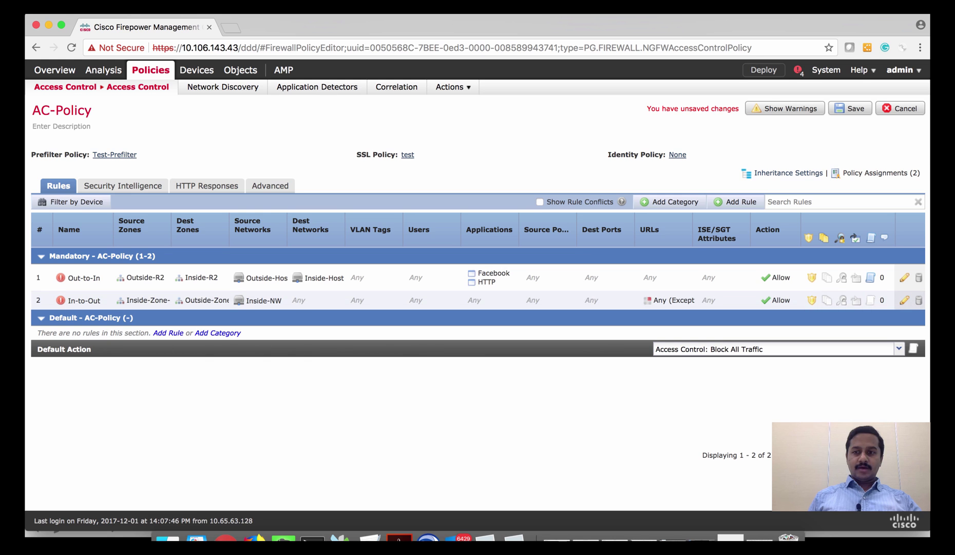
left_click(734, 202)
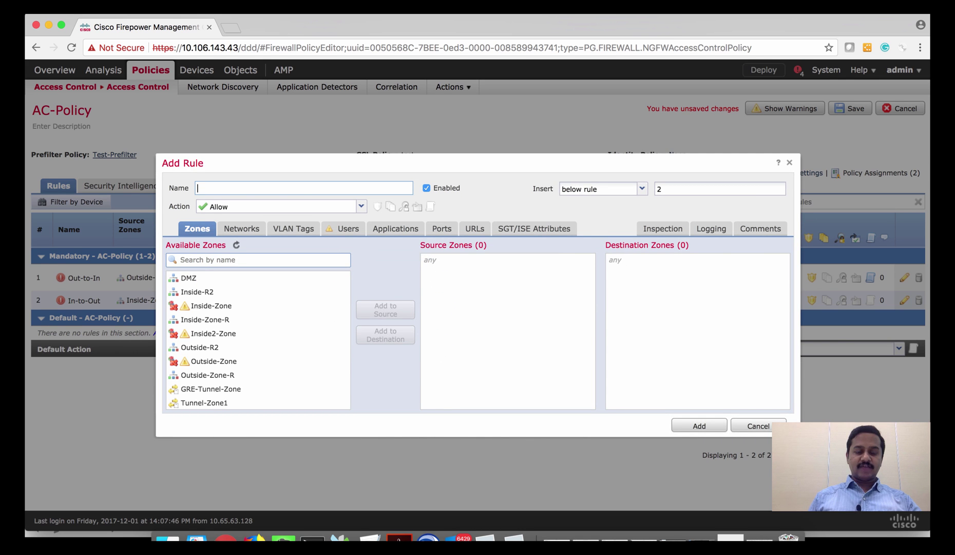
left_click(241, 229)
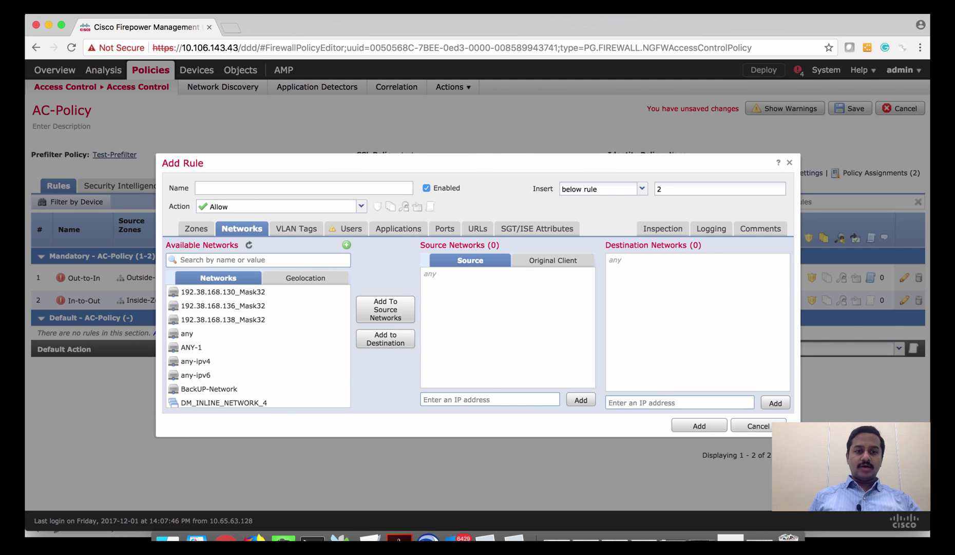
left_click(293, 228)
left_click(347, 228)
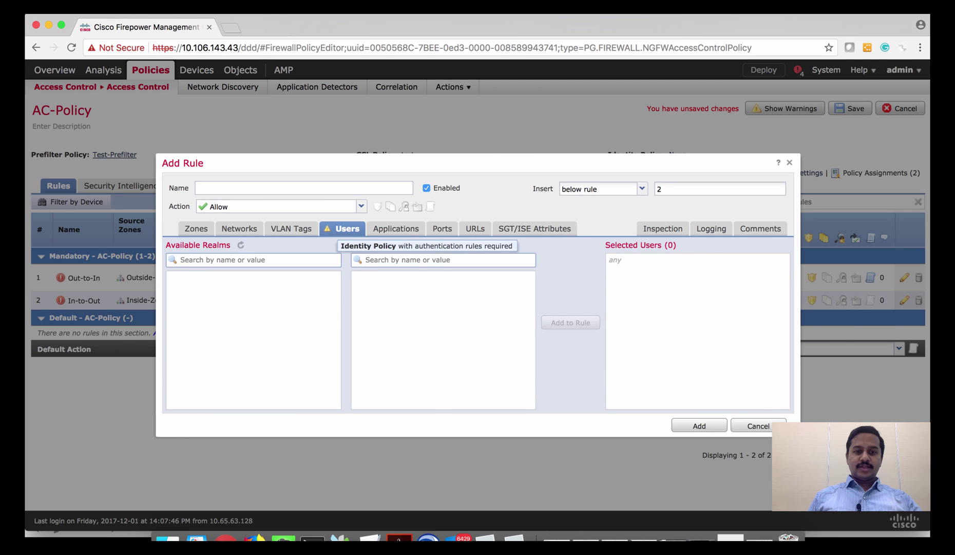
left_click(396, 229)
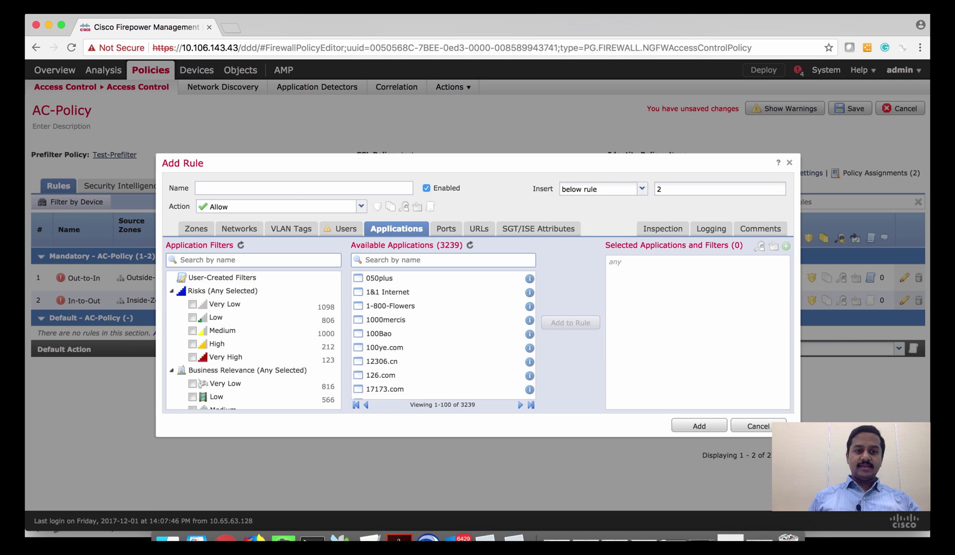
- Review the new rule's available actions and its intrusion and file policy inspection settings
left_click(361, 206)
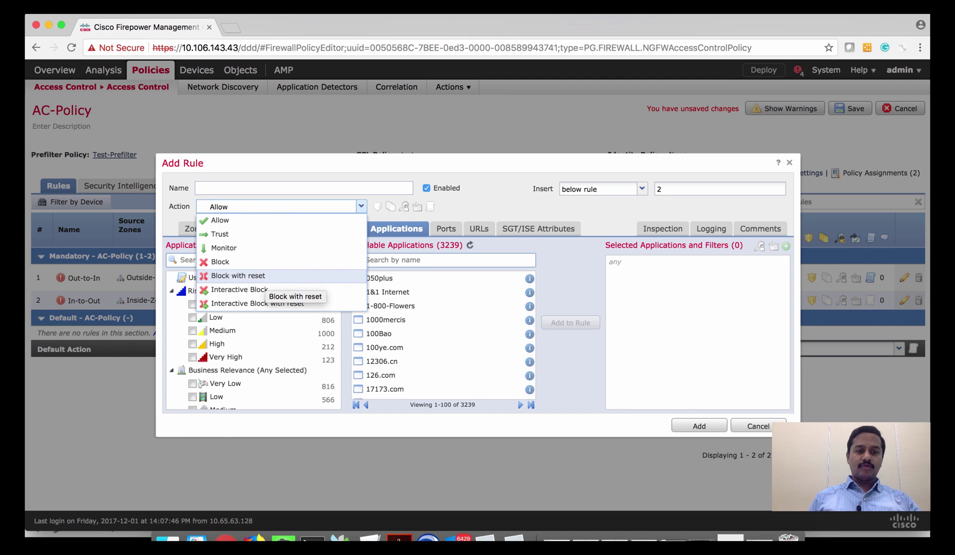
key("Escape")
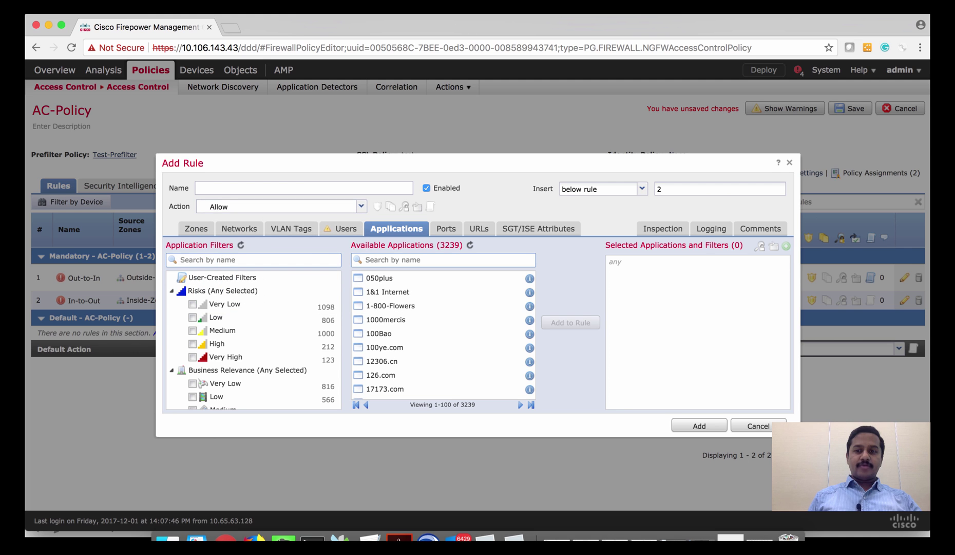
left_click(662, 229)
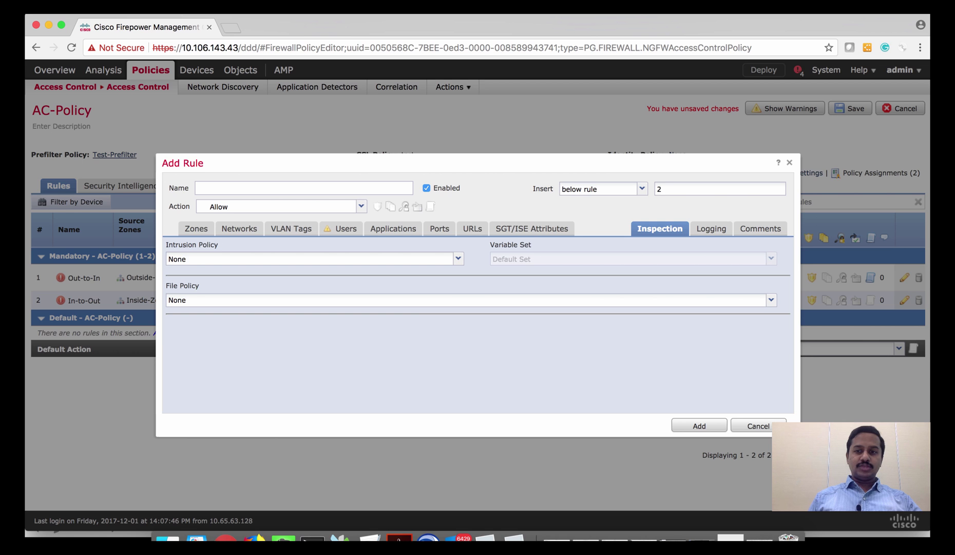
left_click(457, 259)
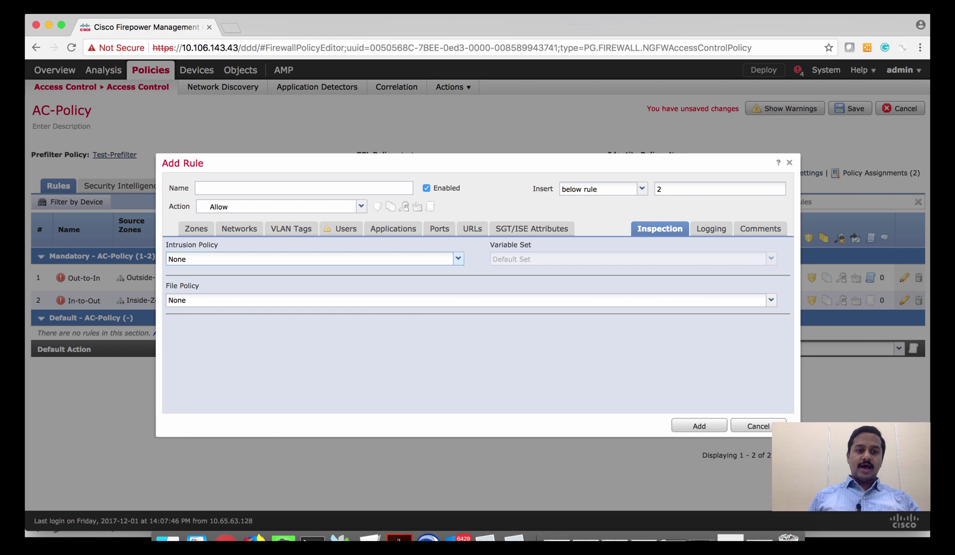
key("Escape")
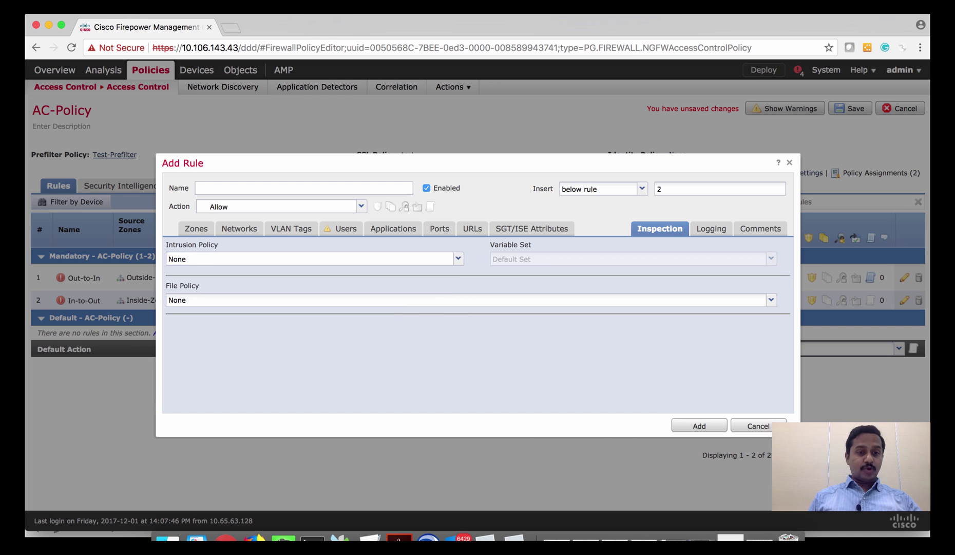